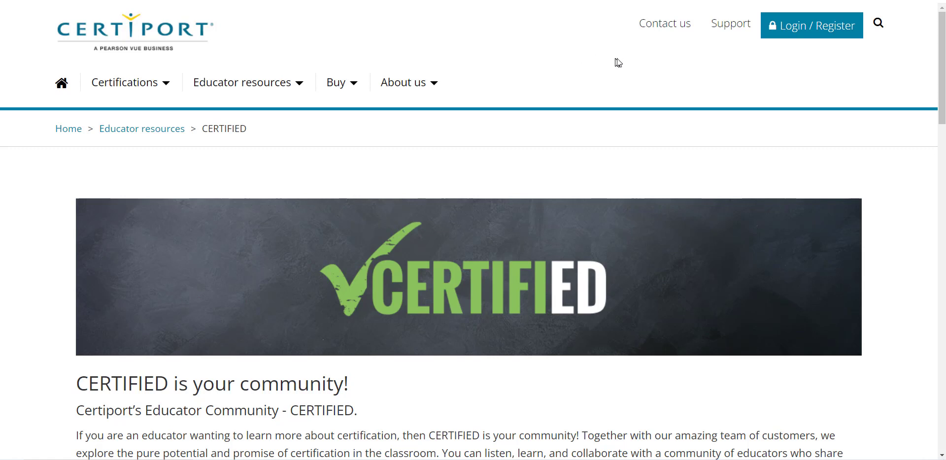
Open the Certiport Login / Register page from the header of the CERTIFIED page.
click(825, 33)
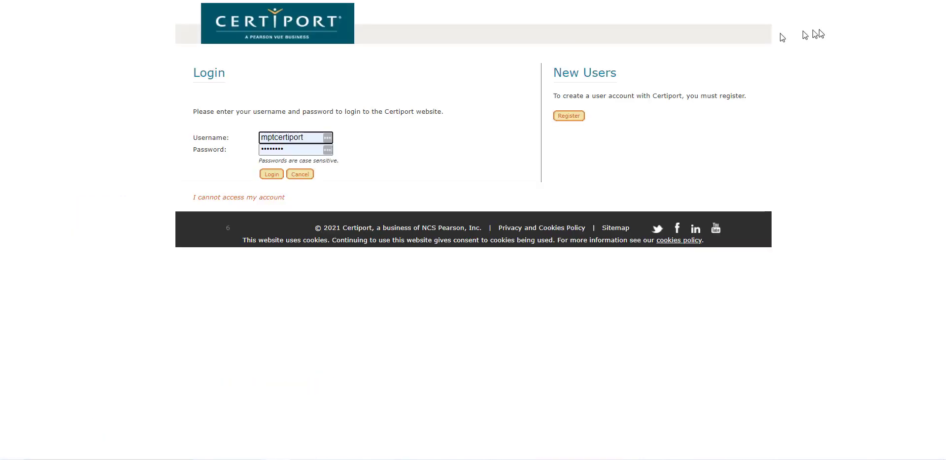
Start a new registration with United States as country and accept the candidate agreement.
click(572, 119)
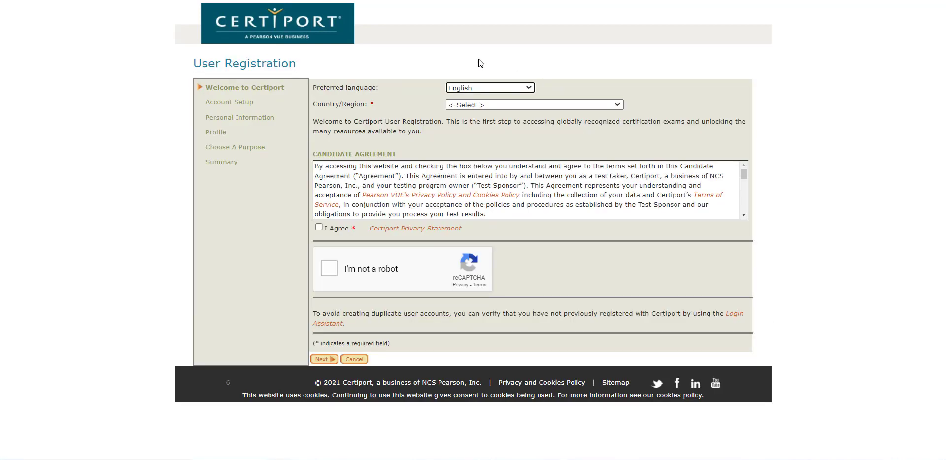
click(492, 105)
scroll(501, 172, down, 20)
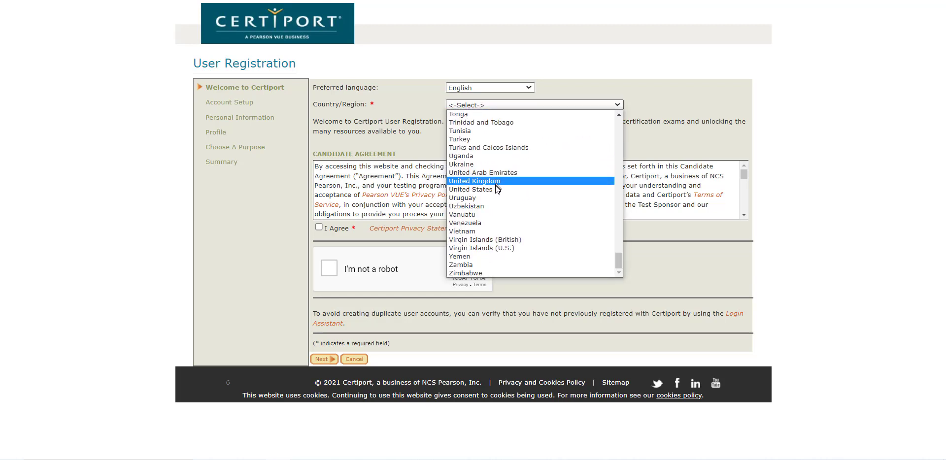
click(498, 189)
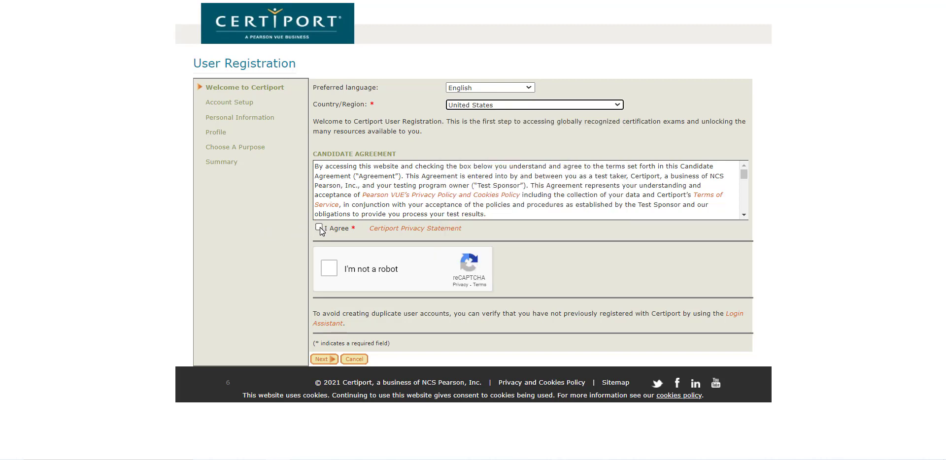
click(319, 228)
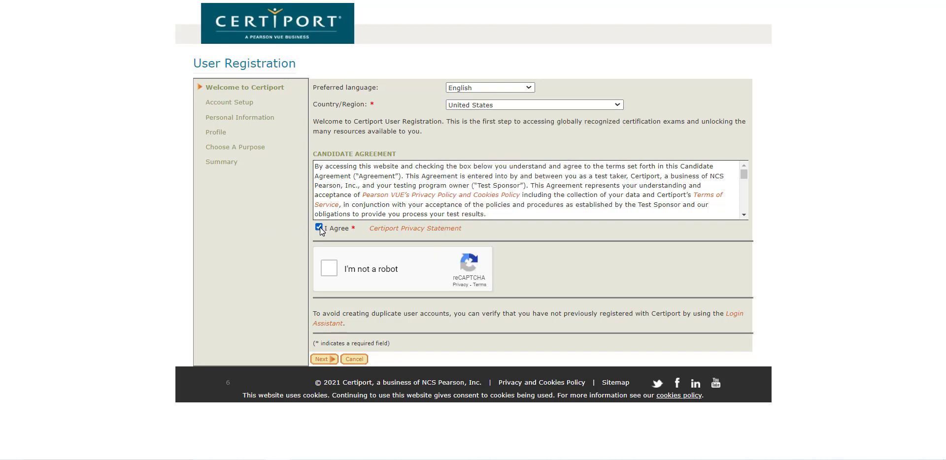
Pass the reCAPTCHA robot check by selecting the traffic light squares and skipping the stairs challenge.
click(330, 270)
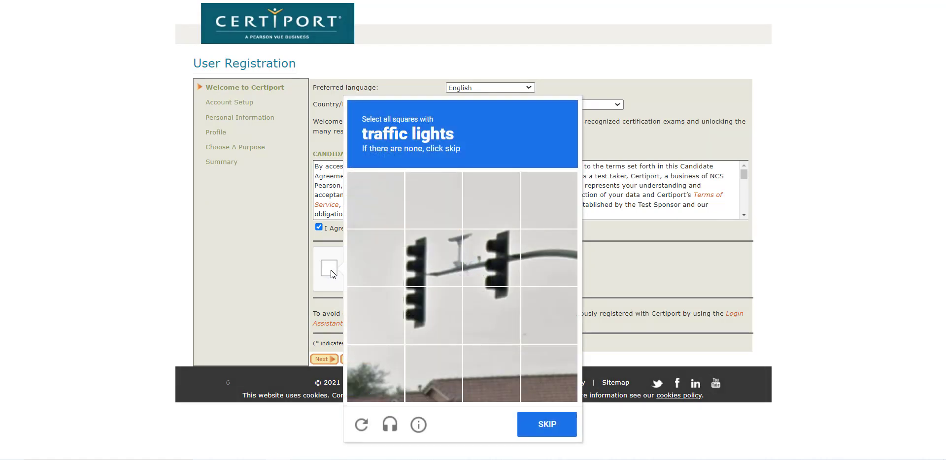
click(439, 265)
click(473, 263)
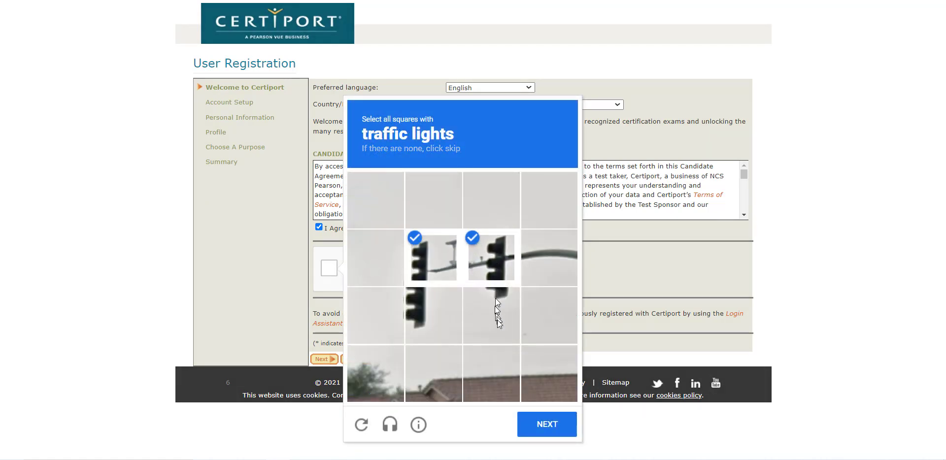
click(495, 297)
click(433, 324)
click(546, 425)
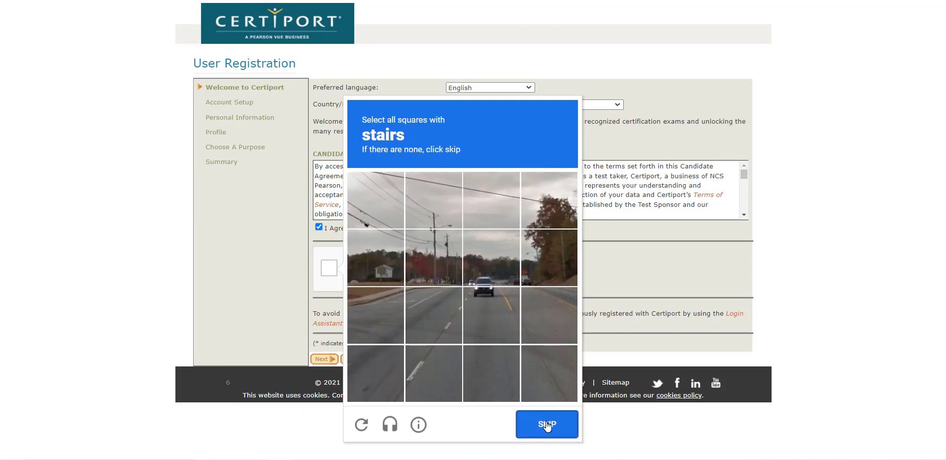
click(546, 426)
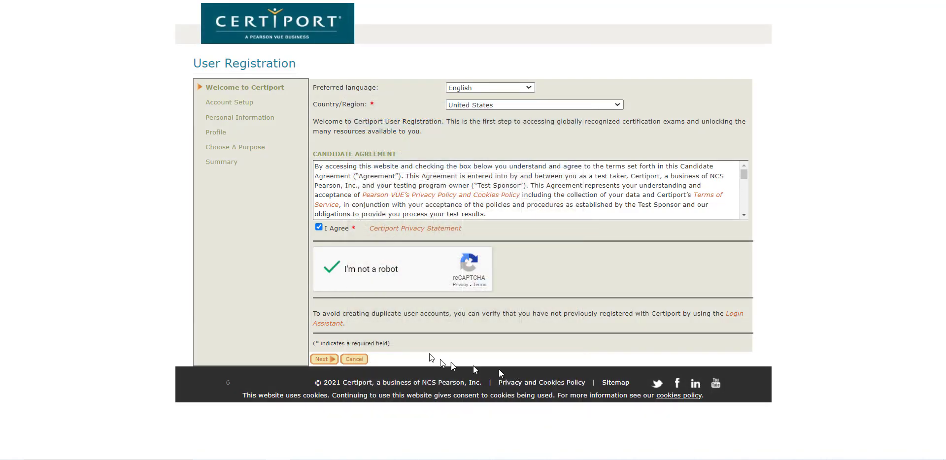
Complete Account Setup, choosing the birthplace city security question and entering its answer.
click(325, 362)
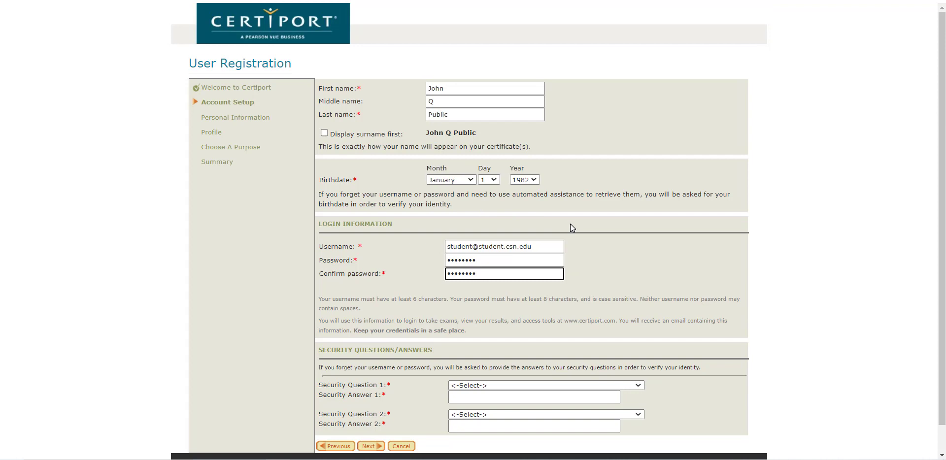
scroll(570, 224, down, 1)
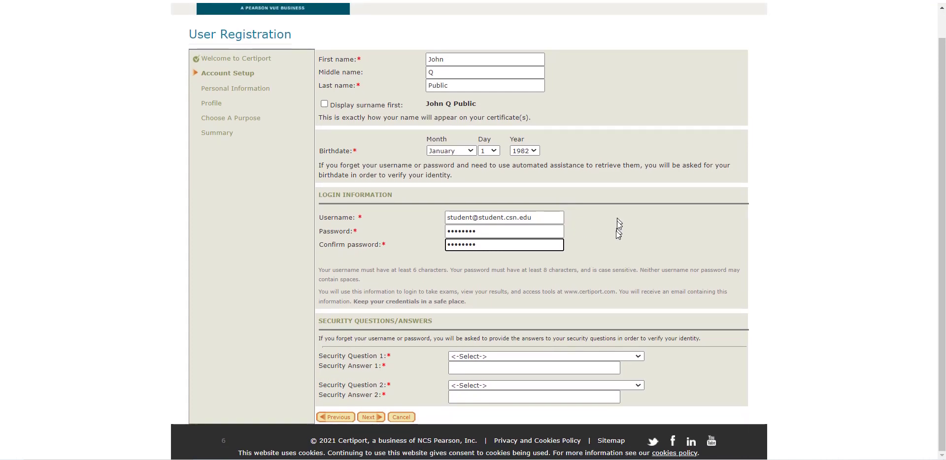
click(556, 356)
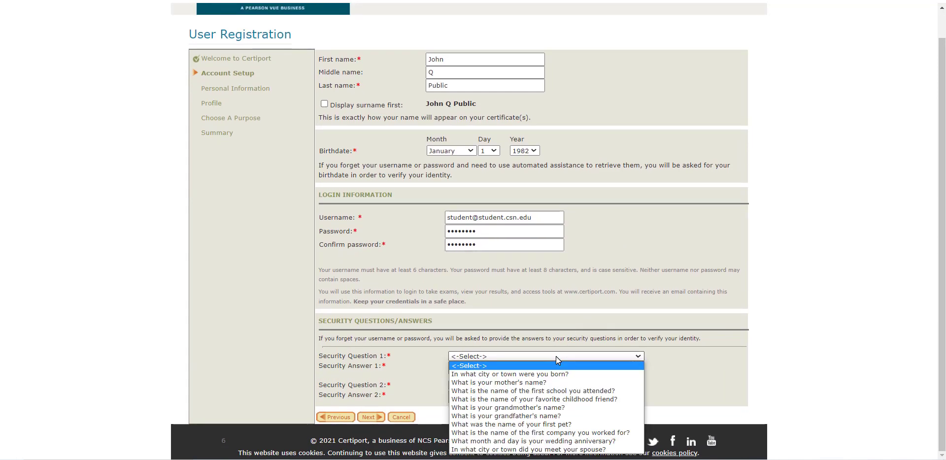
click(557, 373)
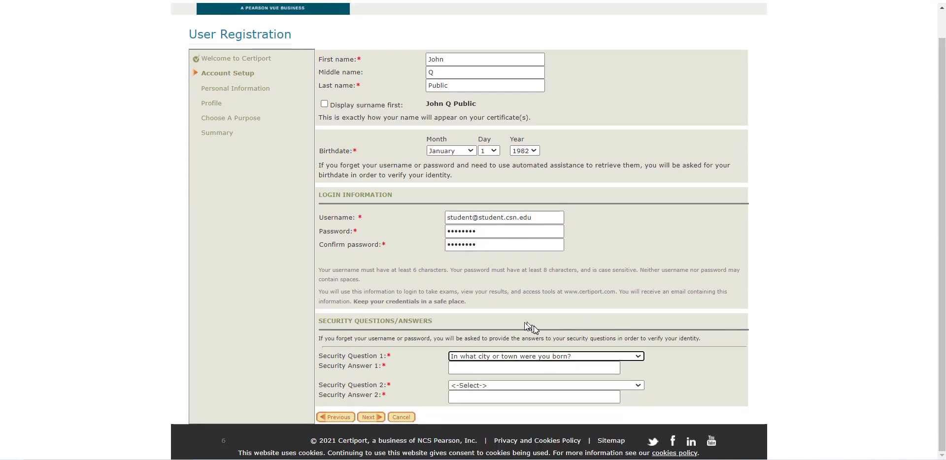
click(484, 367)
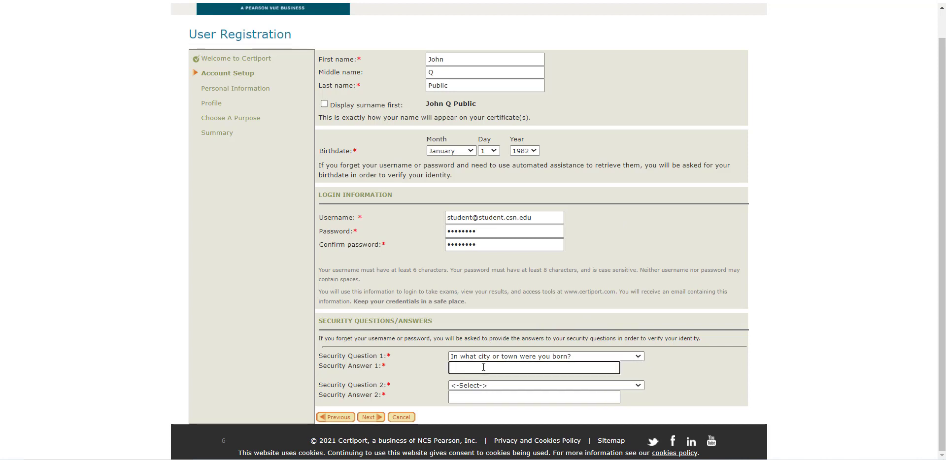
text(los angeles)
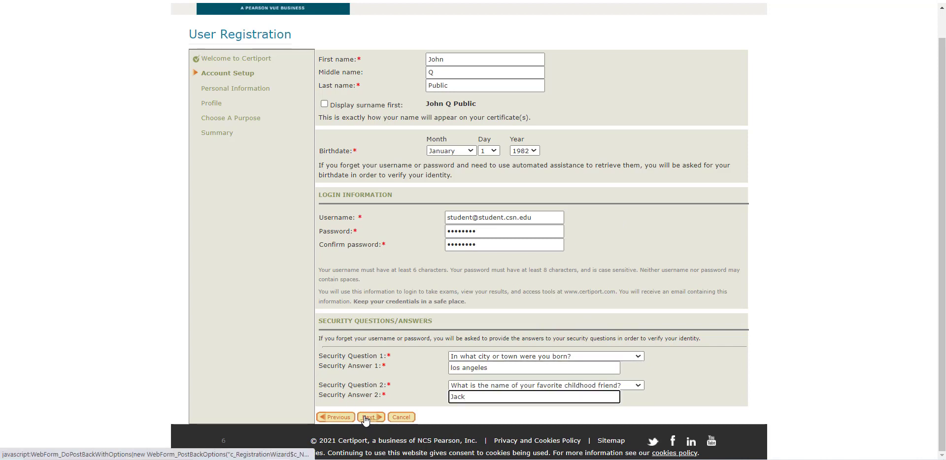
click(365, 419)
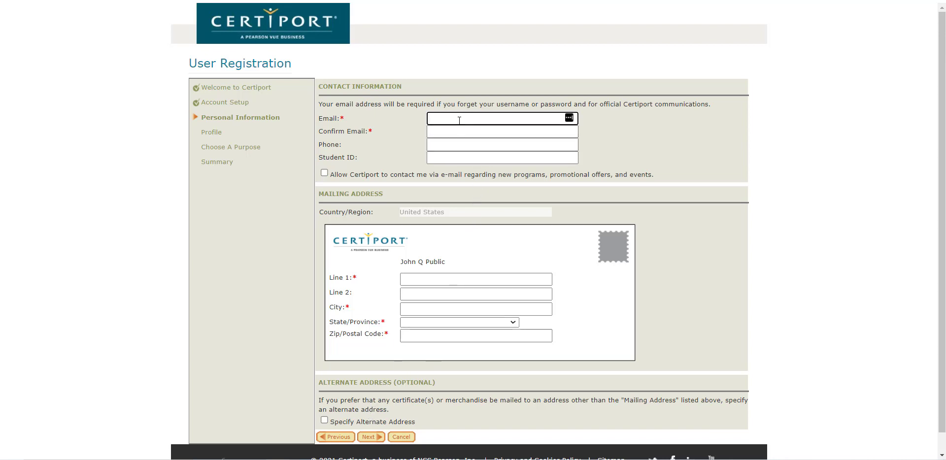
Enter and confirm the contact e-mail, leave phone blank, and fill in the student ID.
key(Tab)
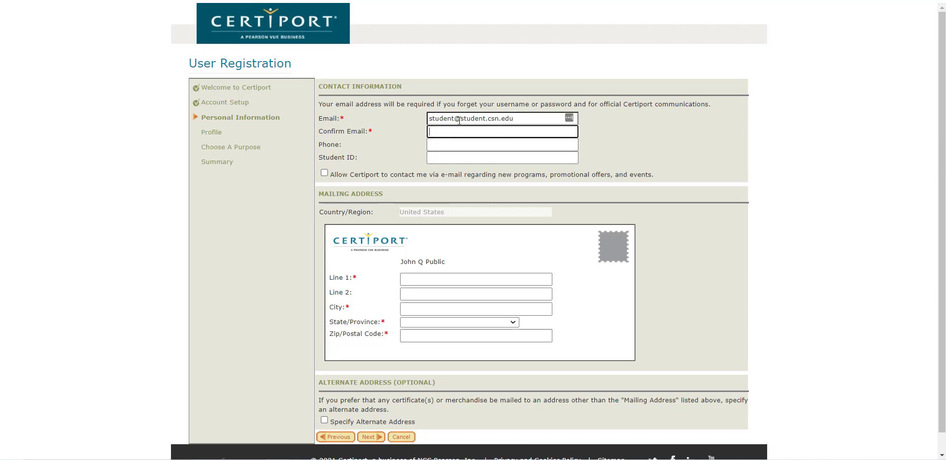
key(Tab)
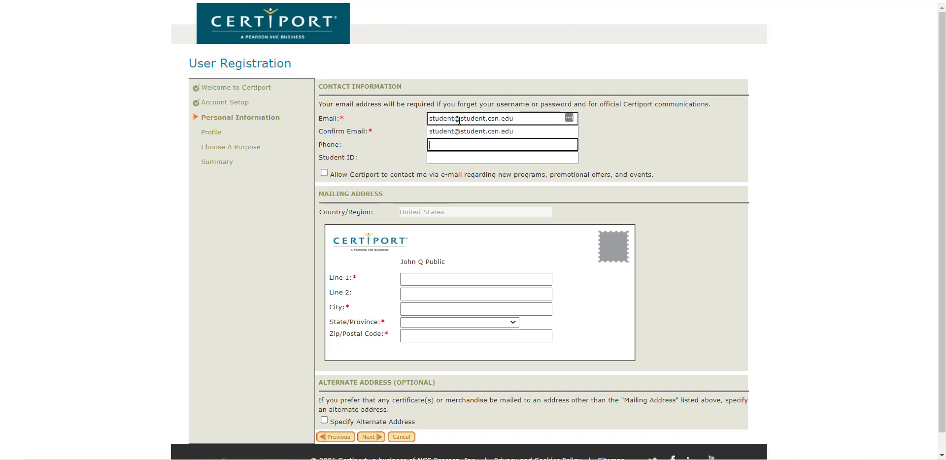
key(Tab)
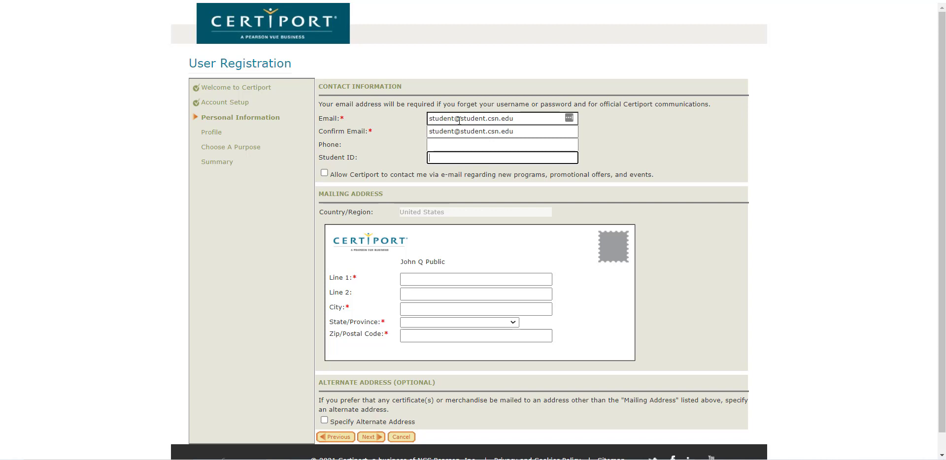
text(232323233)
Fill in the mailing address's street line and city.
scroll(392, 117, down, 1)
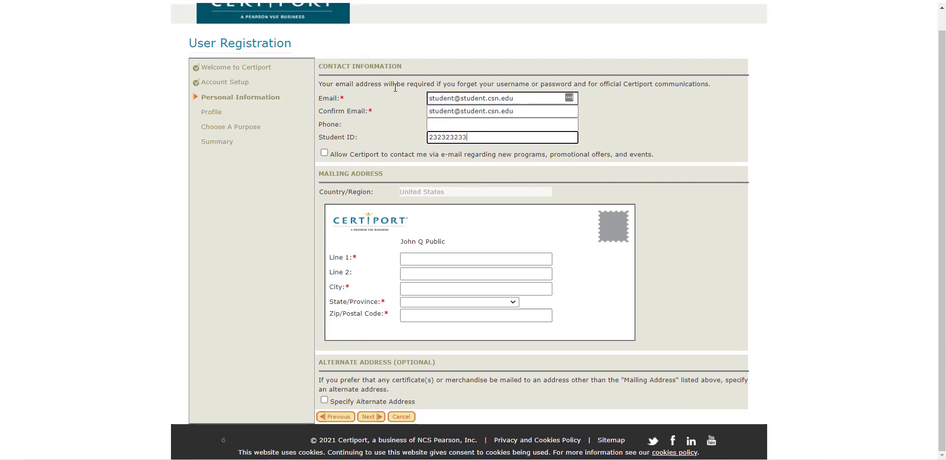
click(419, 257)
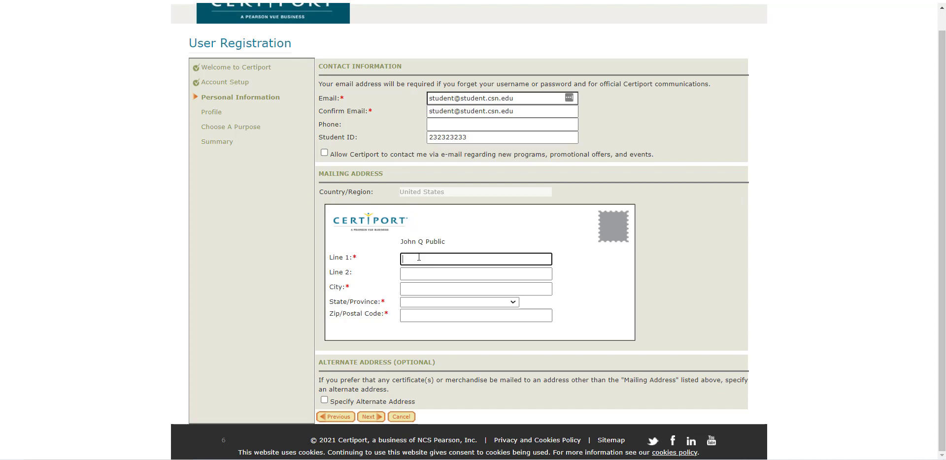
key(Tab)
key(Tab)
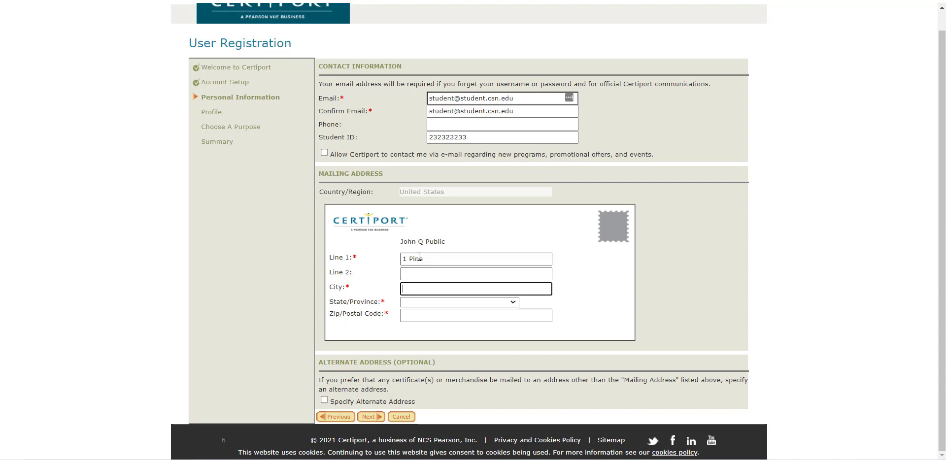
text(Las Vegas)
key(Tab)
Enter the address's state and ZIP code and submit the personal information.
text(nev)
key(Tab)
text(89123)
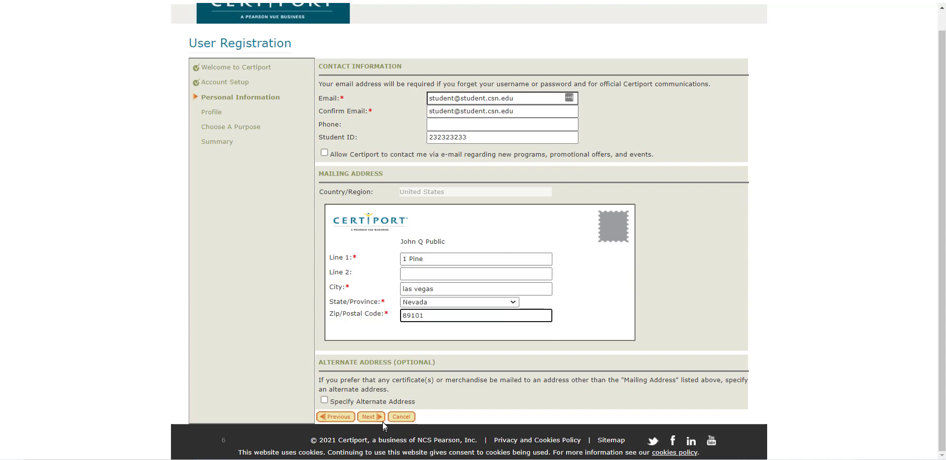
click(372, 418)
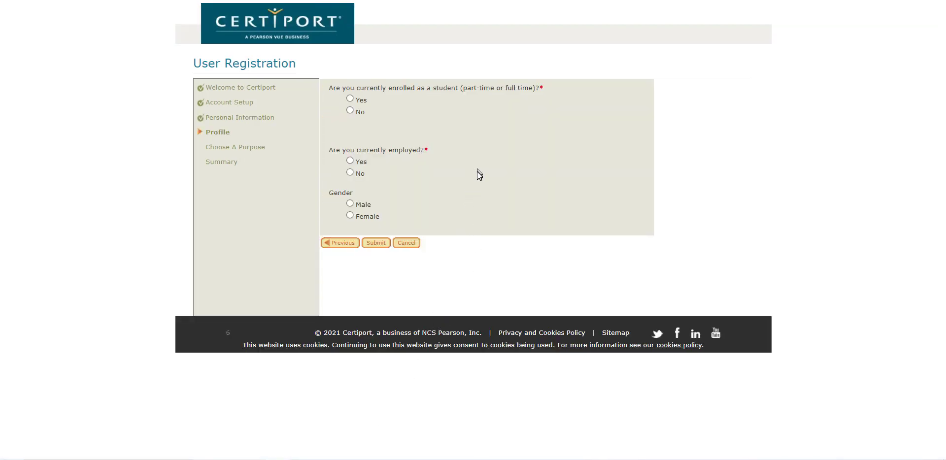
Answer Yes to student, No to organizations, Yes to employed, and choose 'Take an exam or prepare for an exam'.
click(350, 99)
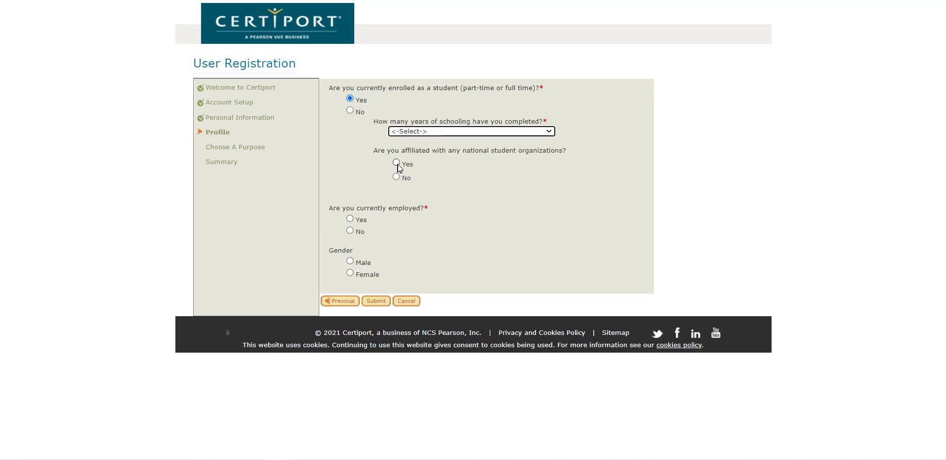
click(398, 176)
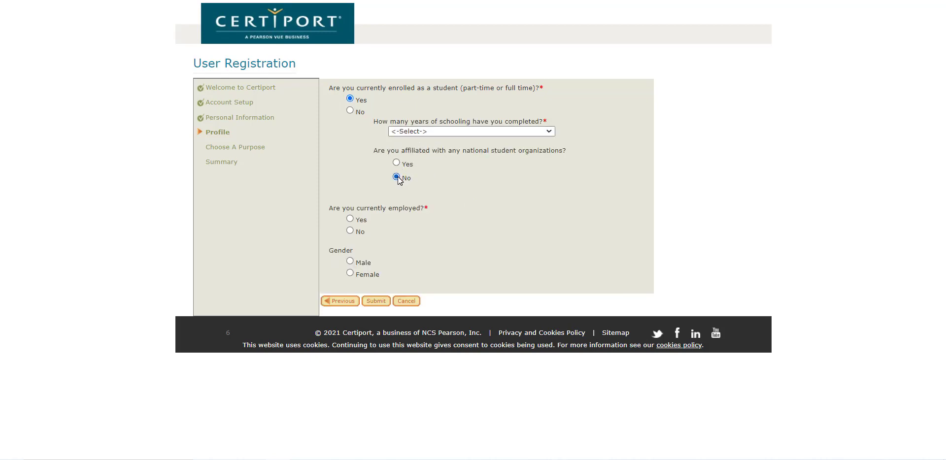
click(350, 218)
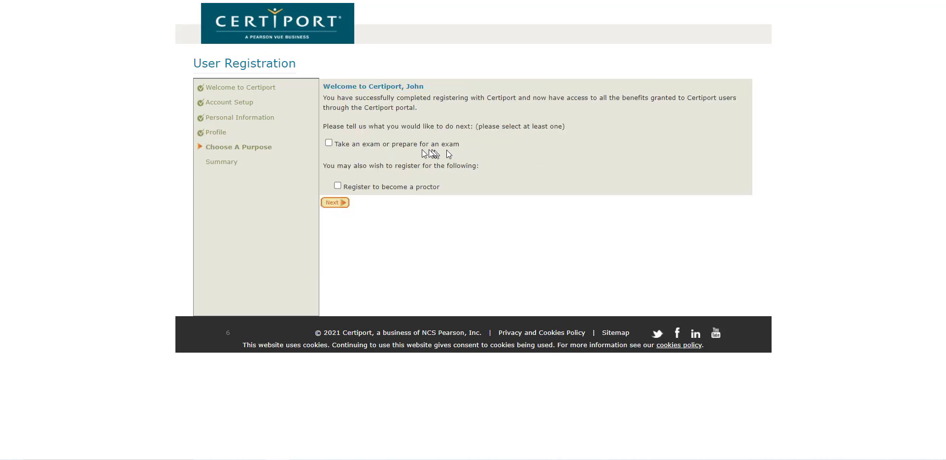
click(329, 143)
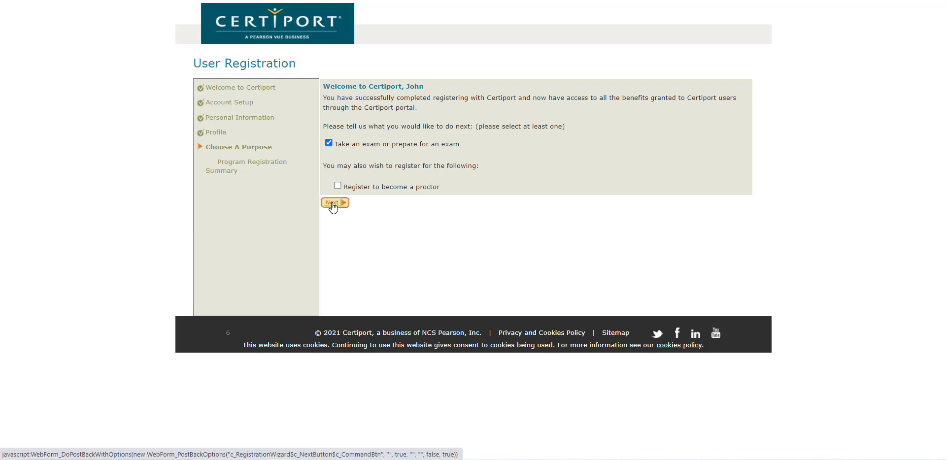
Start Microsoft program registration, filling its form from the Certiport profile data.
click(334, 203)
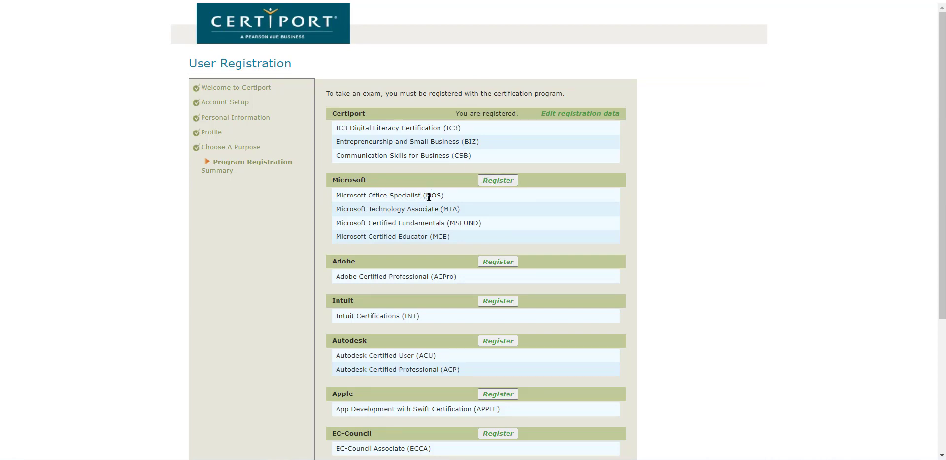
click(499, 180)
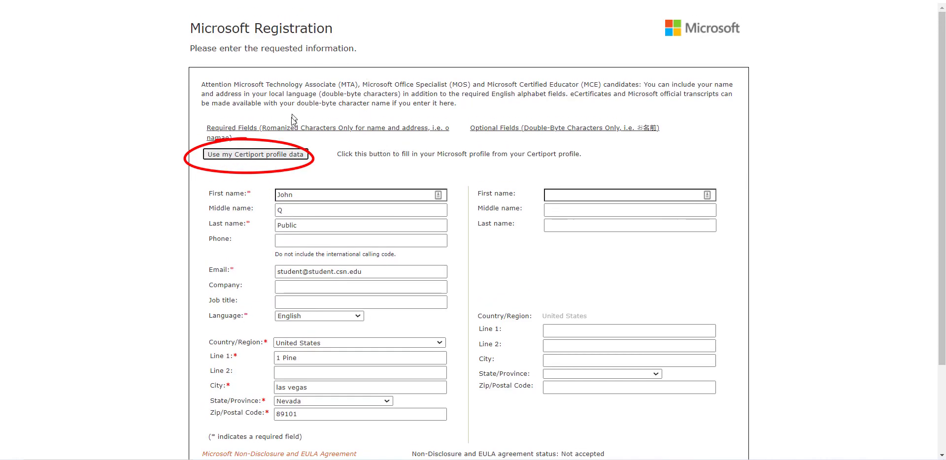
click(243, 154)
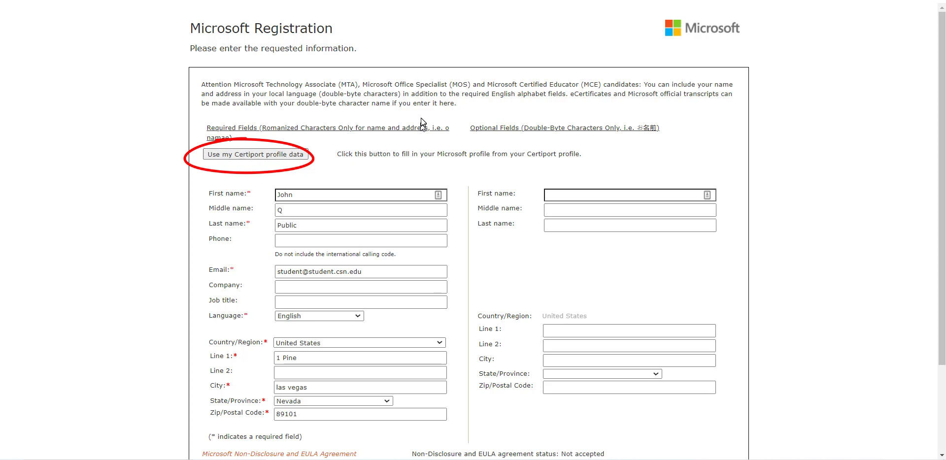
scroll(424, 127, down, 2)
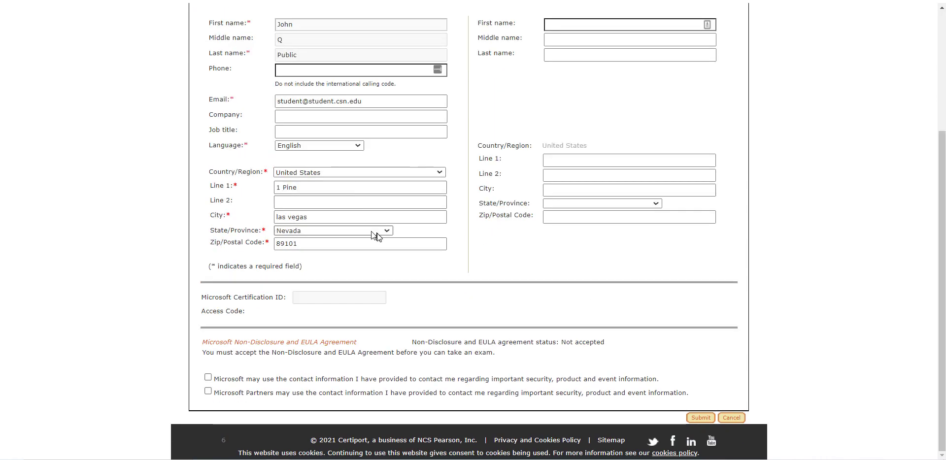
Accept the Microsoft Non-Disclosure and EULA Agreement and submit the Microsoft registration.
click(321, 345)
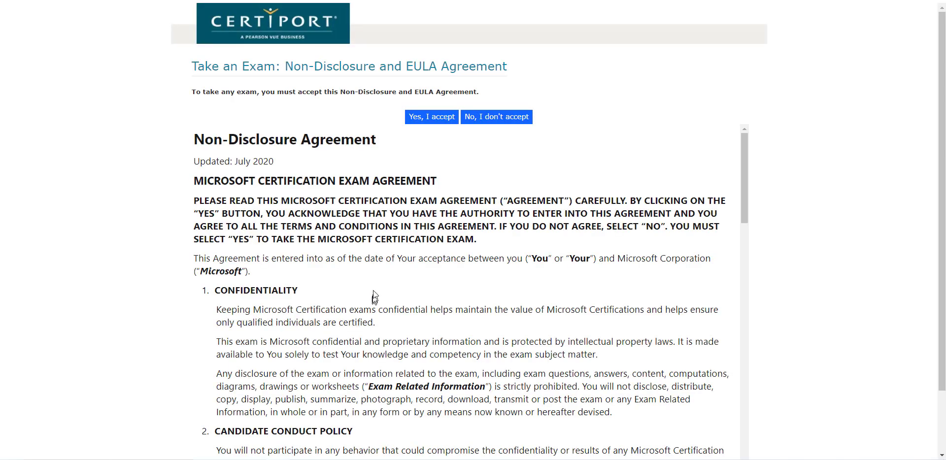
click(431, 118)
scroll(570, 175, down, 3)
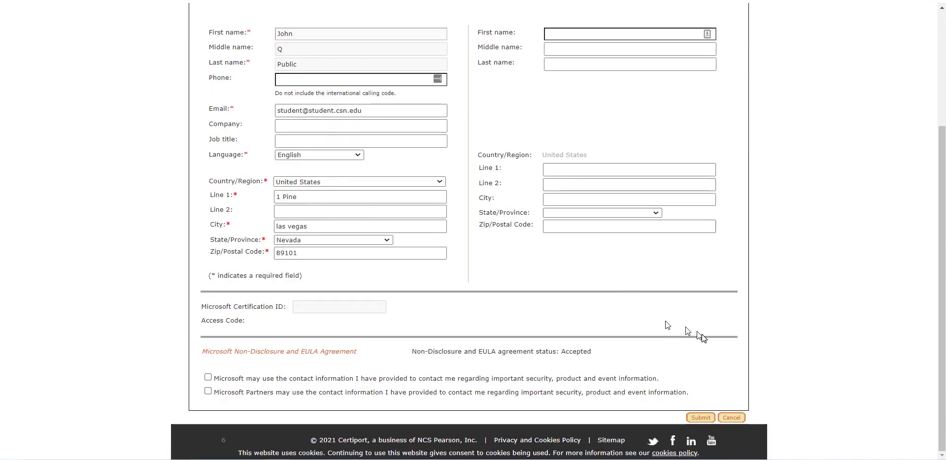
click(700, 418)
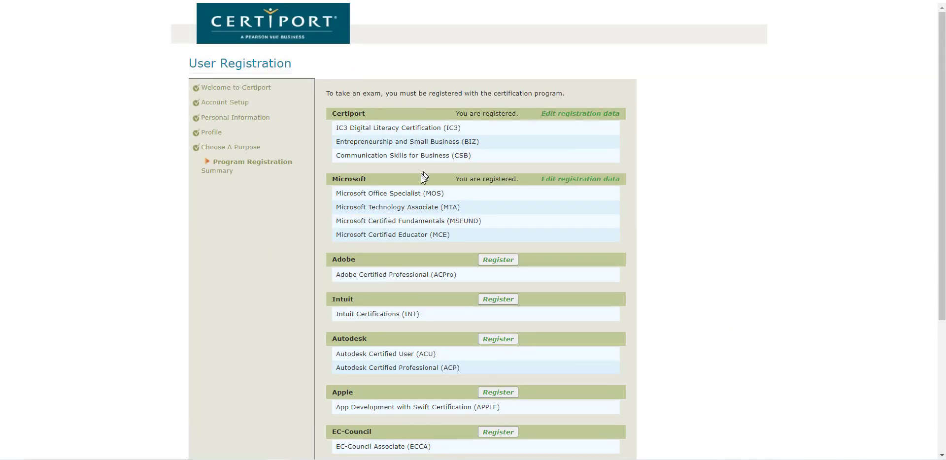
Move past Program Registration and the Summary page to finish, reaching the My Certiport dashboard.
scroll(488, 181, down, 4)
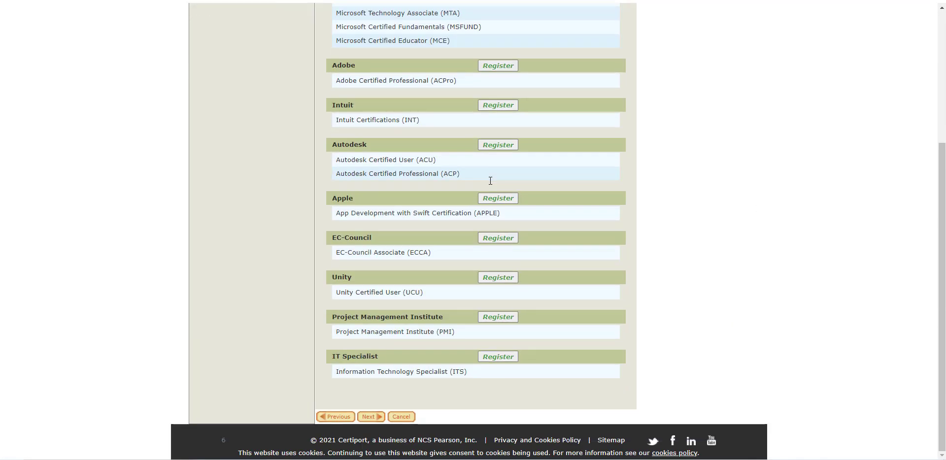
click(373, 418)
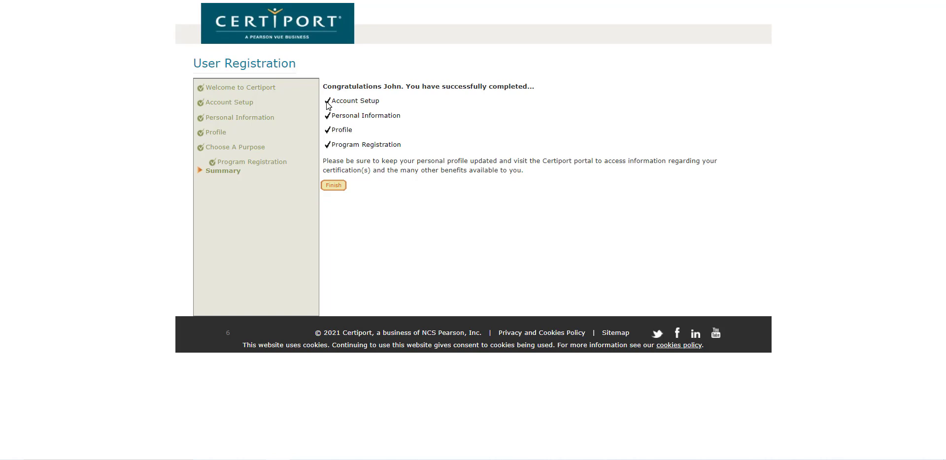
click(335, 189)
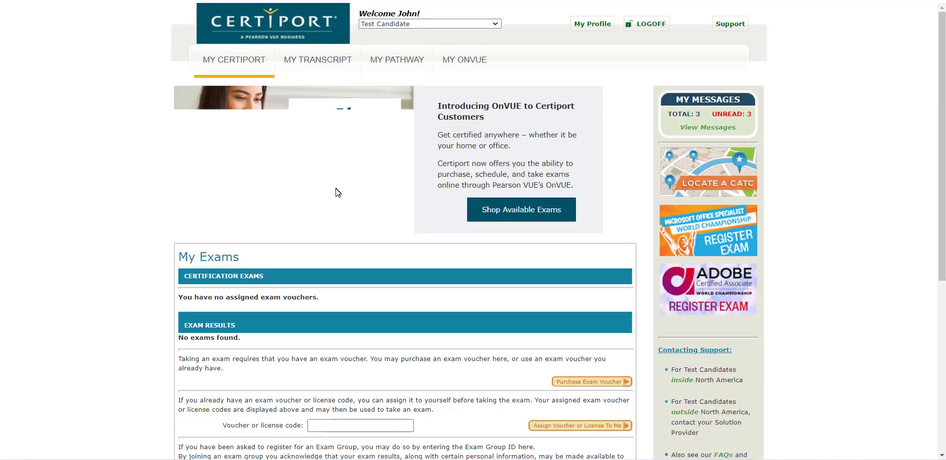
scroll(386, 138, down, 6)
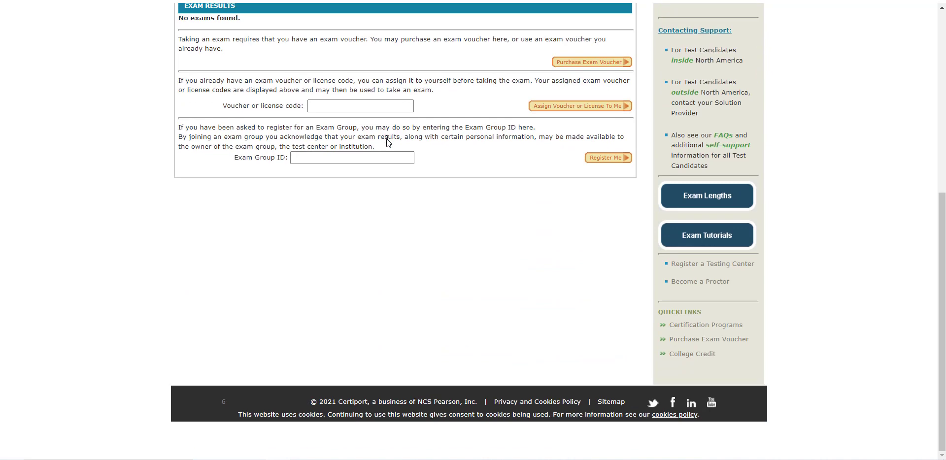
scroll(386, 138, up, 6)
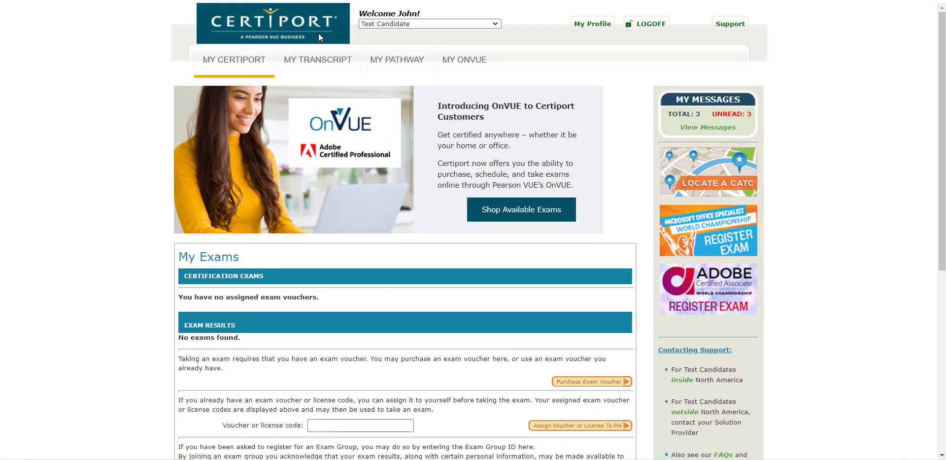
scroll(318, 33, down, 6)
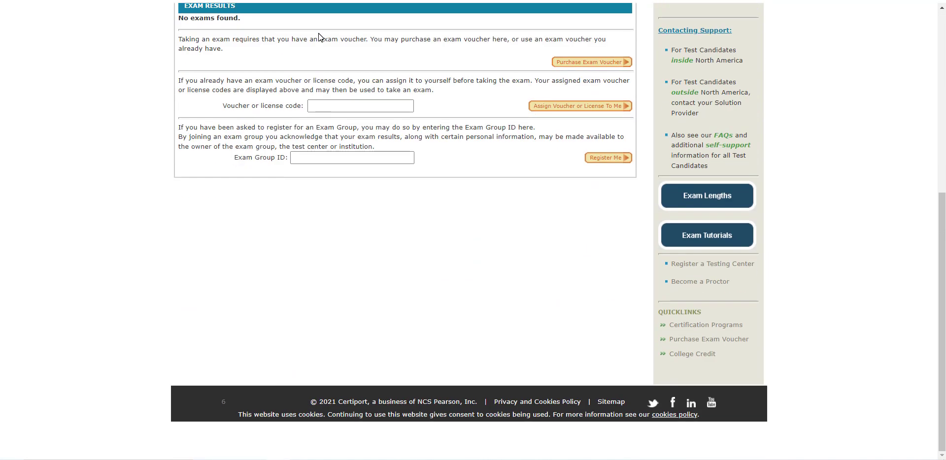
click(296, 158)
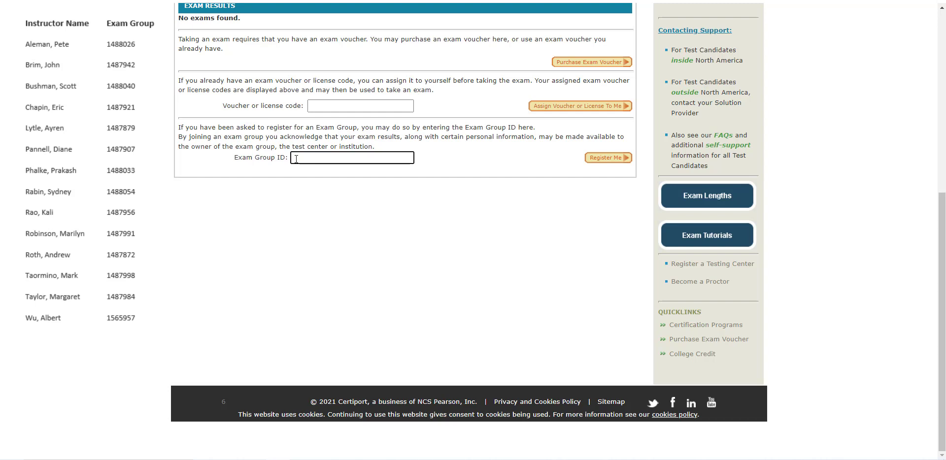
click(603, 158)
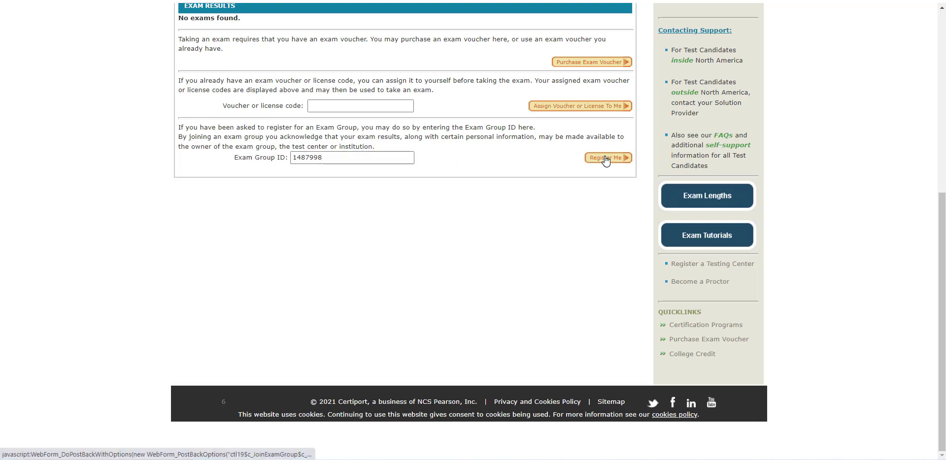
scroll(466, 211, down, 6)
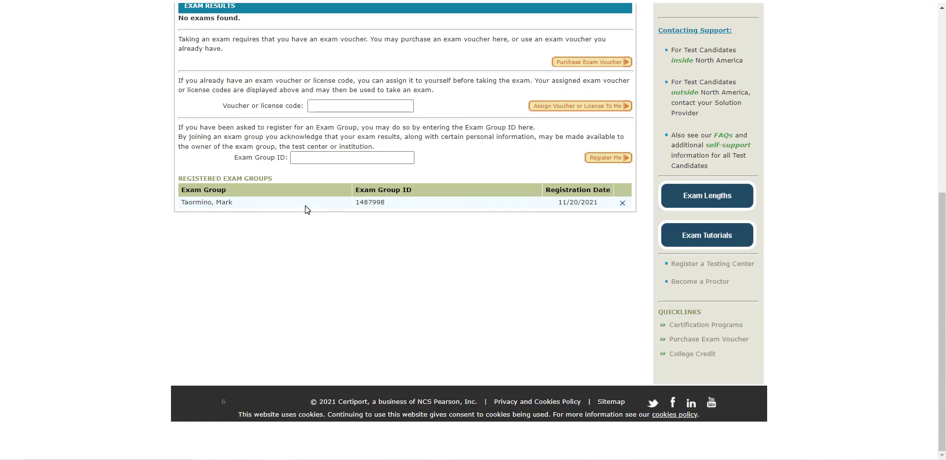
click(622, 202)
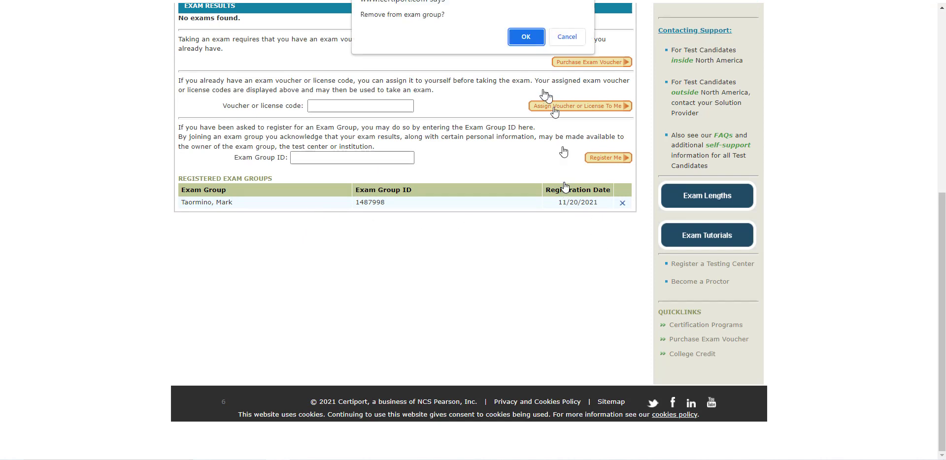
click(526, 36)
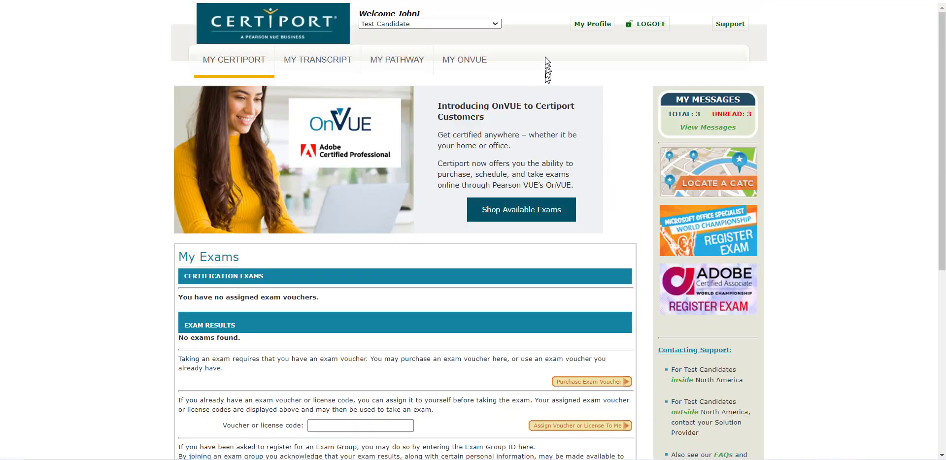